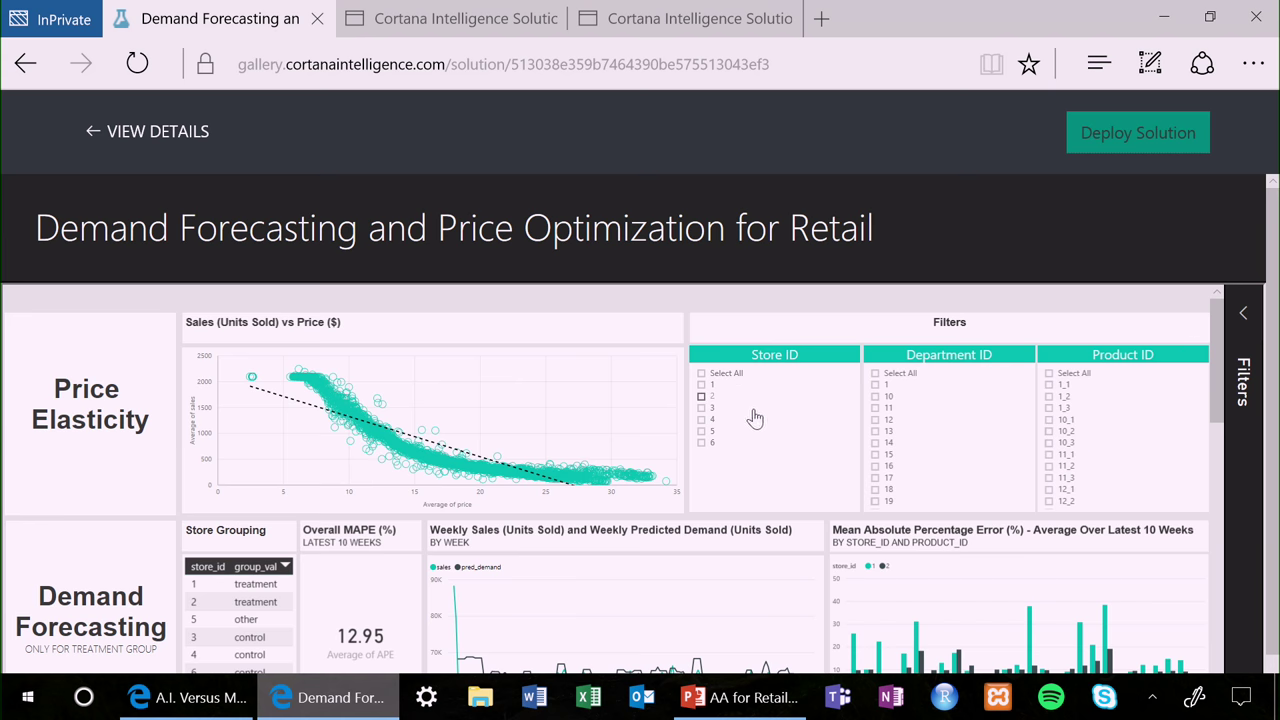
{"action": "left_click", "coordinate": [1050, 444]}
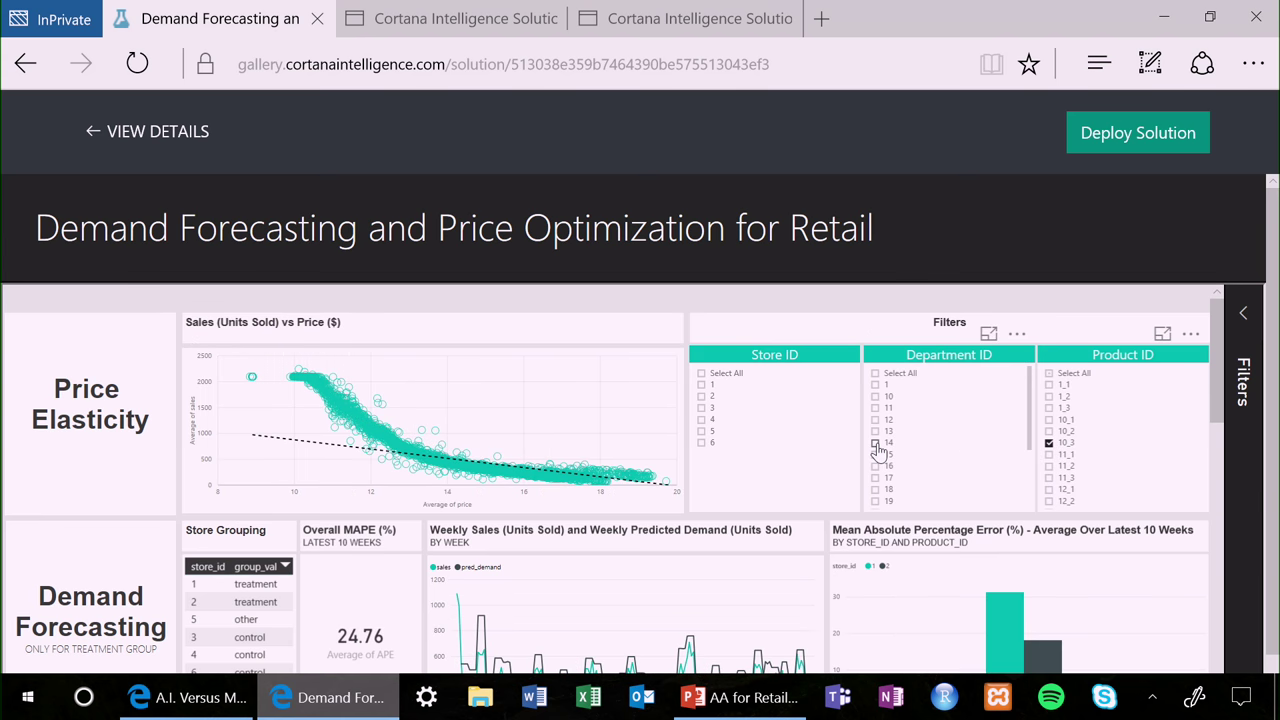
{"action": "left_click", "coordinate": [702, 420]}
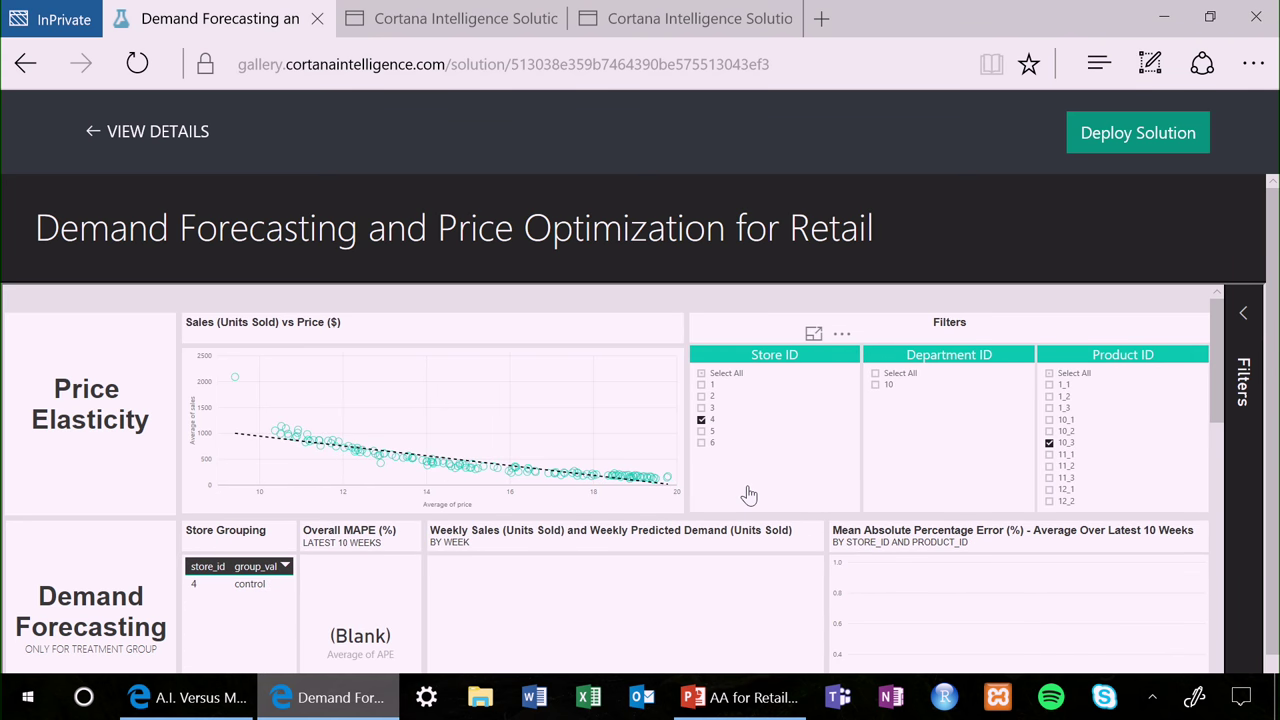
{"action": "left_click", "coordinate": [702, 421]}
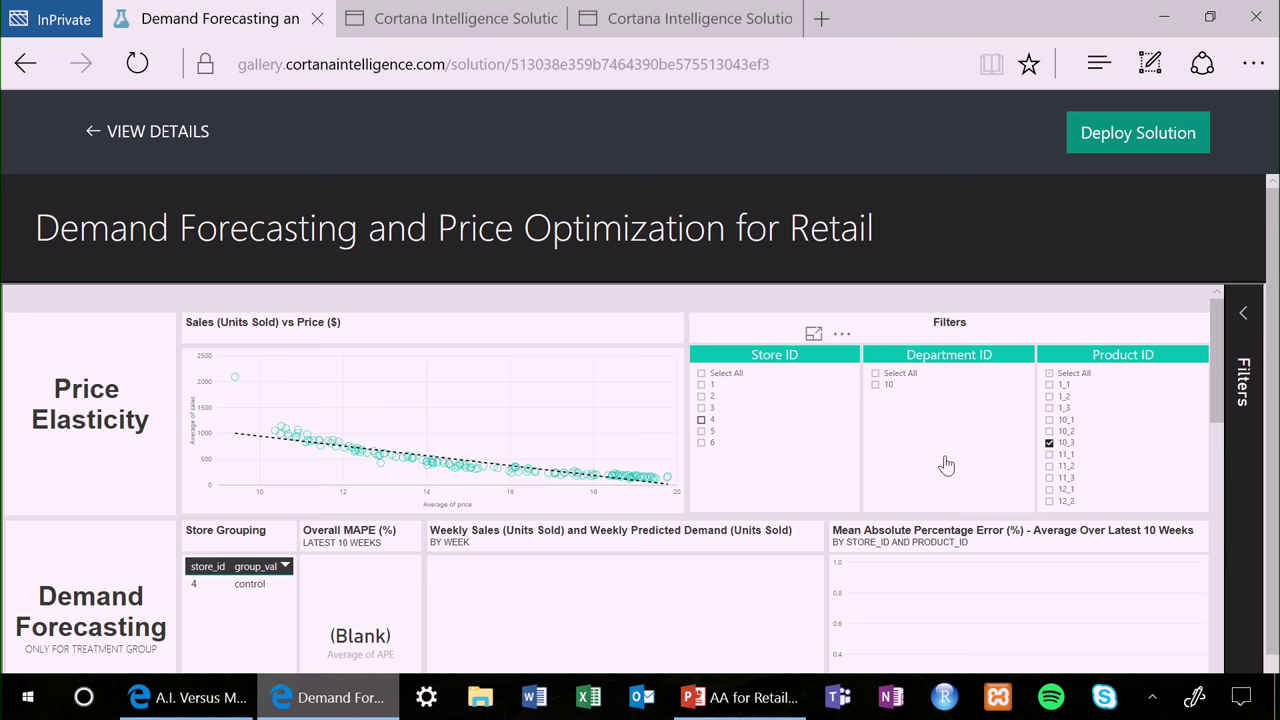
{"action": "left_click", "coordinate": [1050, 444]}
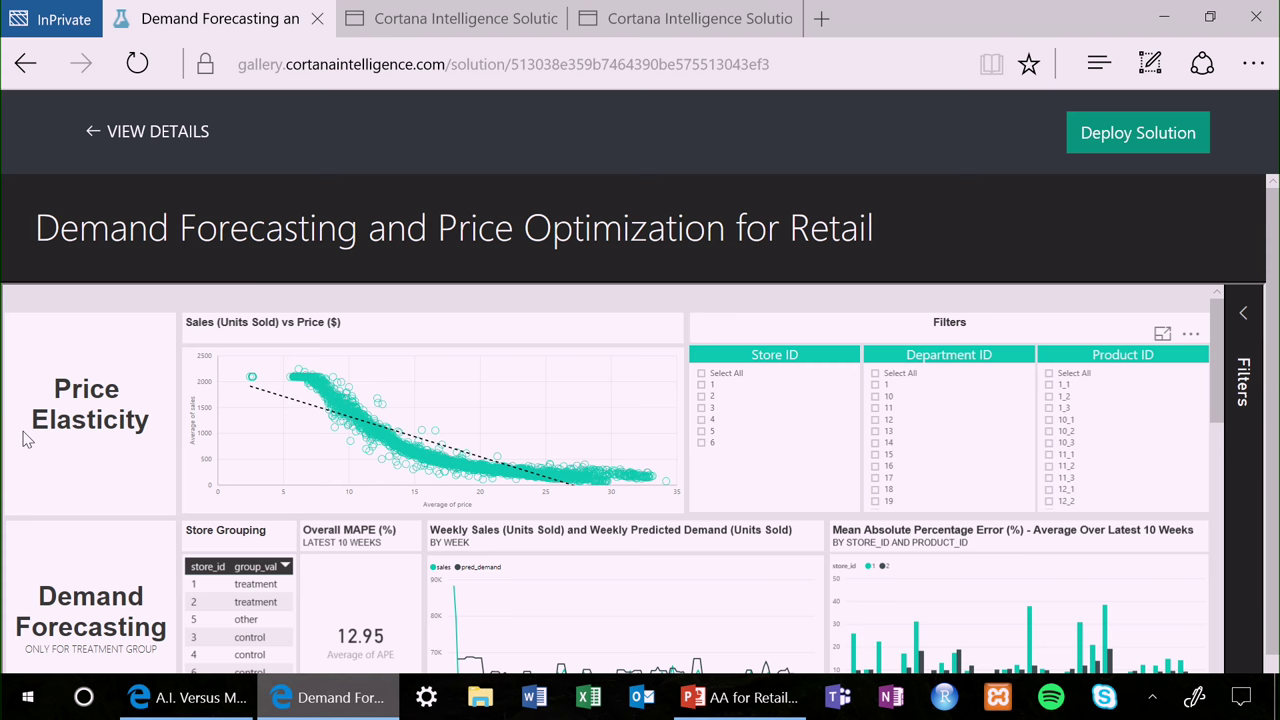
- Scroll down through the report's demand forecasting and price optimization sections
{"action": "scroll", "coordinate": [27, 440], "scroll_direction": "down", "scroll_amount": 1}
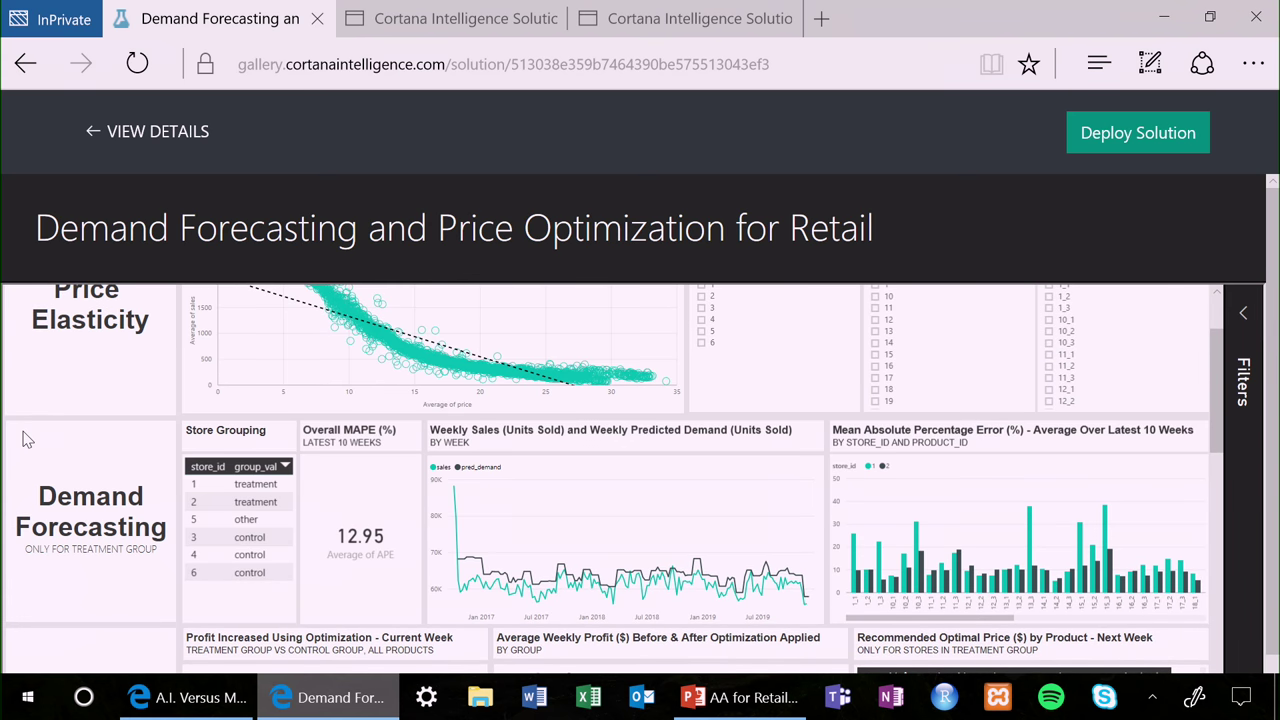
{"action": "scroll", "coordinate": [27, 440], "scroll_direction": "down", "scroll_amount": 1}
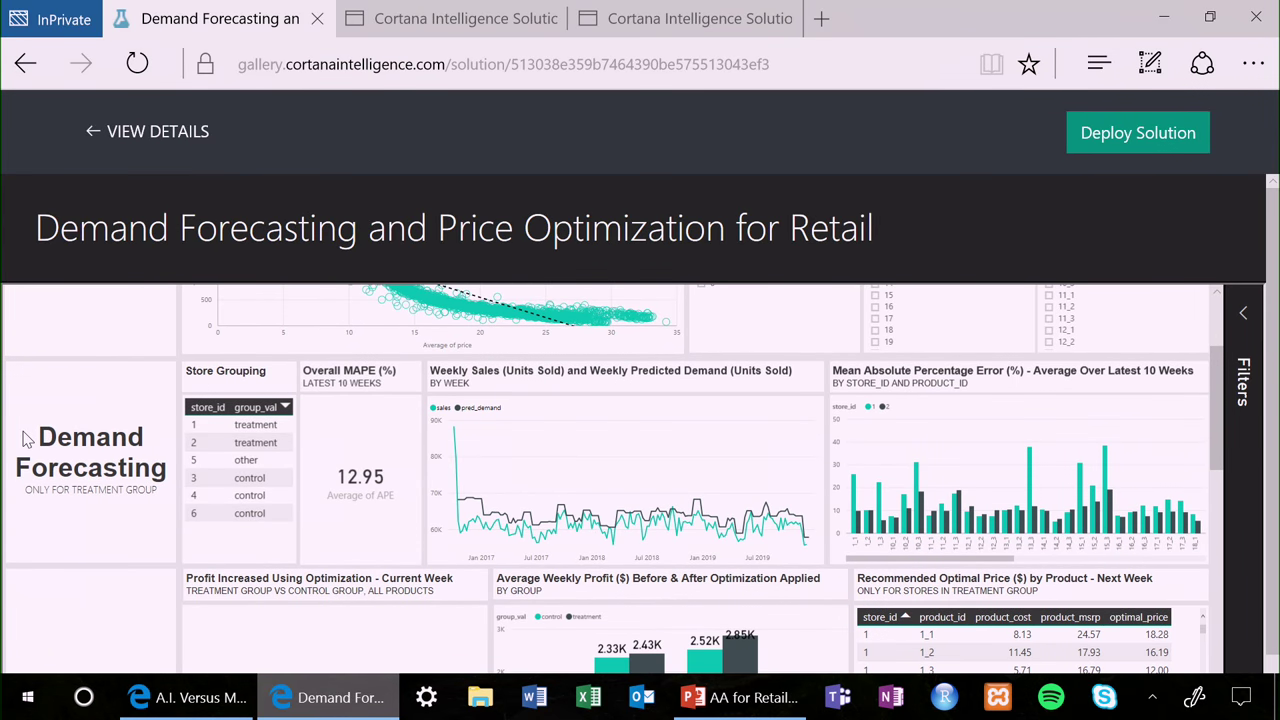
{"action": "scroll", "coordinate": [27, 440], "scroll_direction": "down", "scroll_amount": 1}
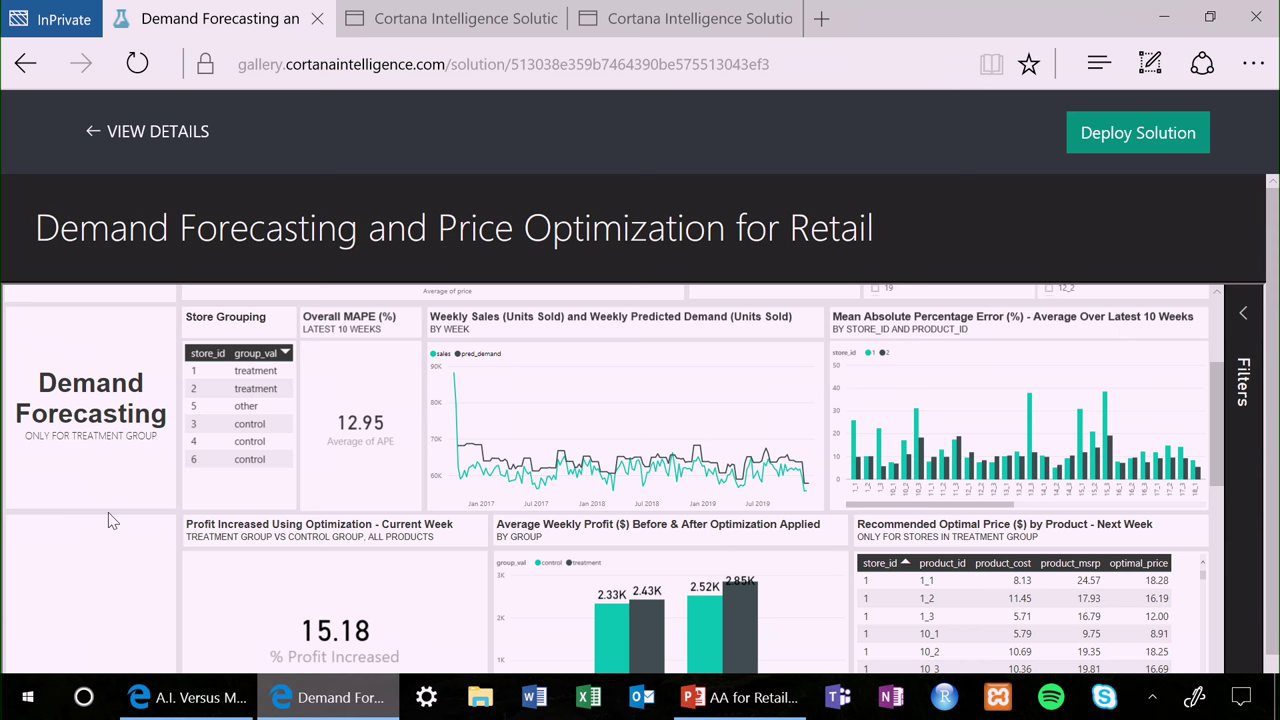
{"action": "scroll", "coordinate": [112, 520], "scroll_direction": "down", "scroll_amount": 2}
{"action": "scroll", "coordinate": [112, 520], "scroll_direction": "down", "scroll_amount": 2}
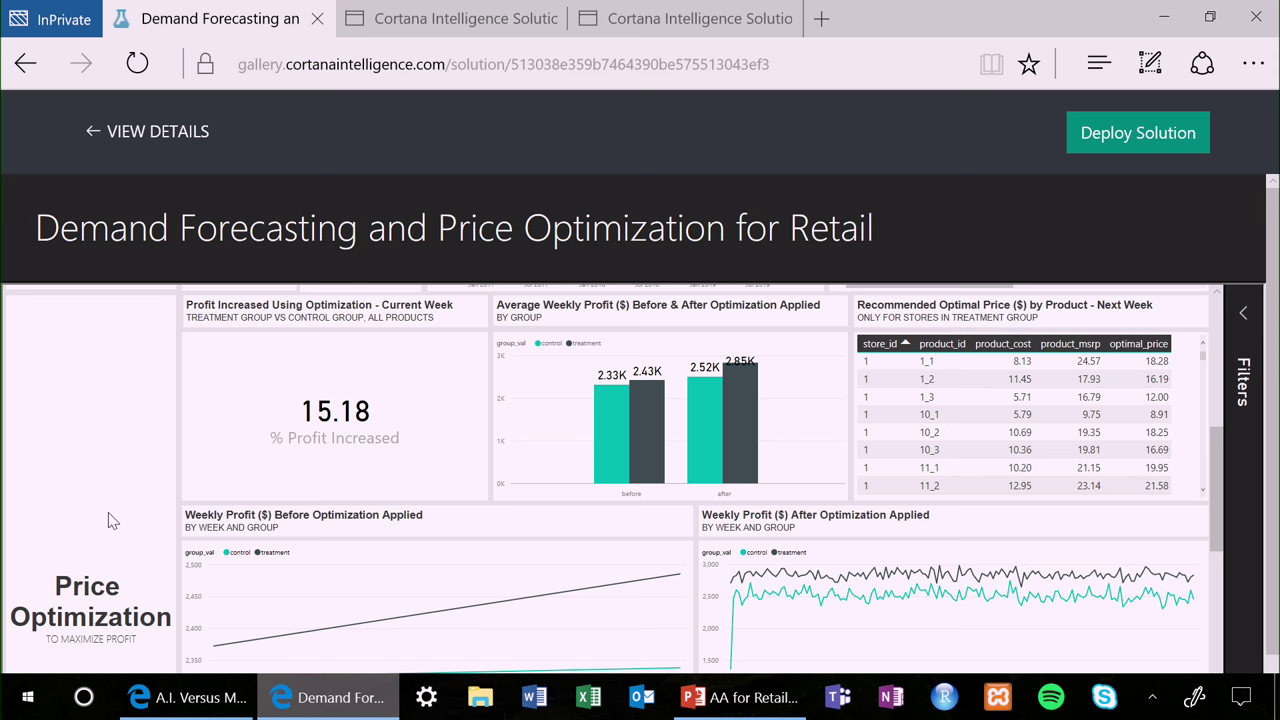
{"action": "scroll", "coordinate": [112, 520], "scroll_direction": "down", "scroll_amount": 3}
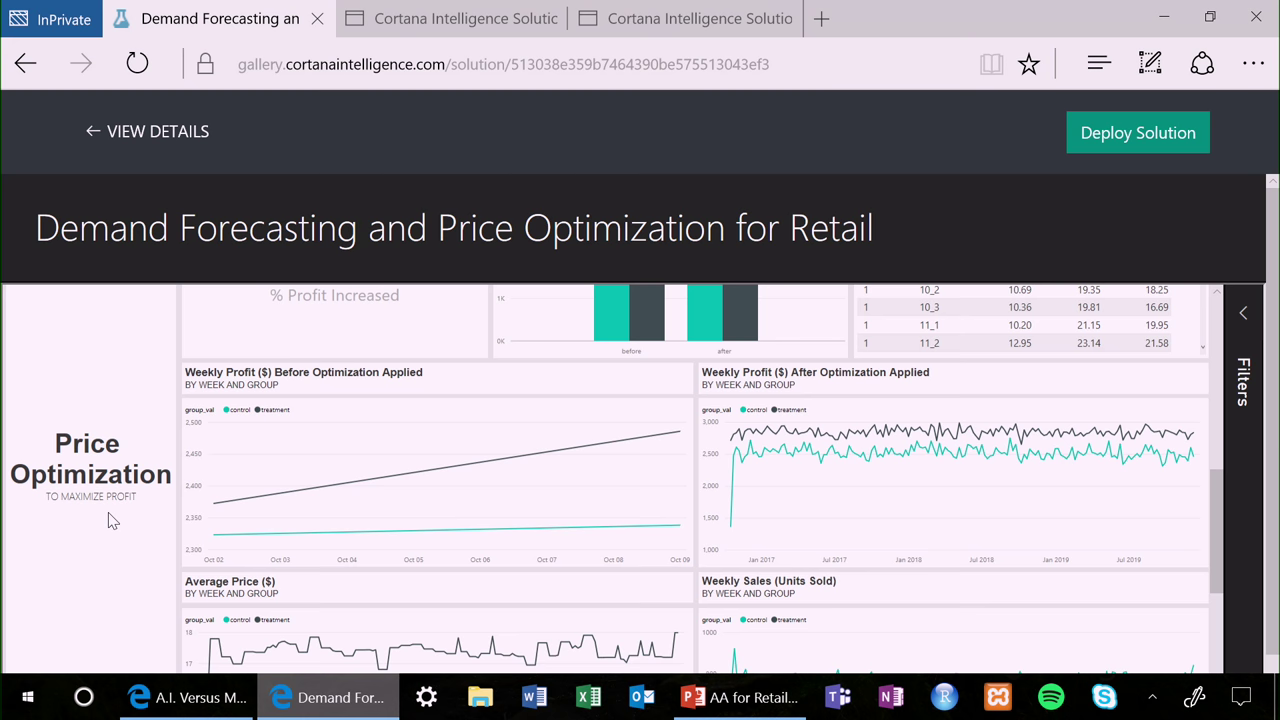
- Return to the top of the page and choose Deploy Solution
{"action": "scroll", "coordinate": [112, 520], "scroll_direction": "up", "scroll_amount": 2}
{"action": "scroll", "coordinate": [112, 520], "scroll_direction": "up", "scroll_amount": 3}
{"action": "scroll", "coordinate": [112, 520], "scroll_direction": "up", "scroll_amount": 3}
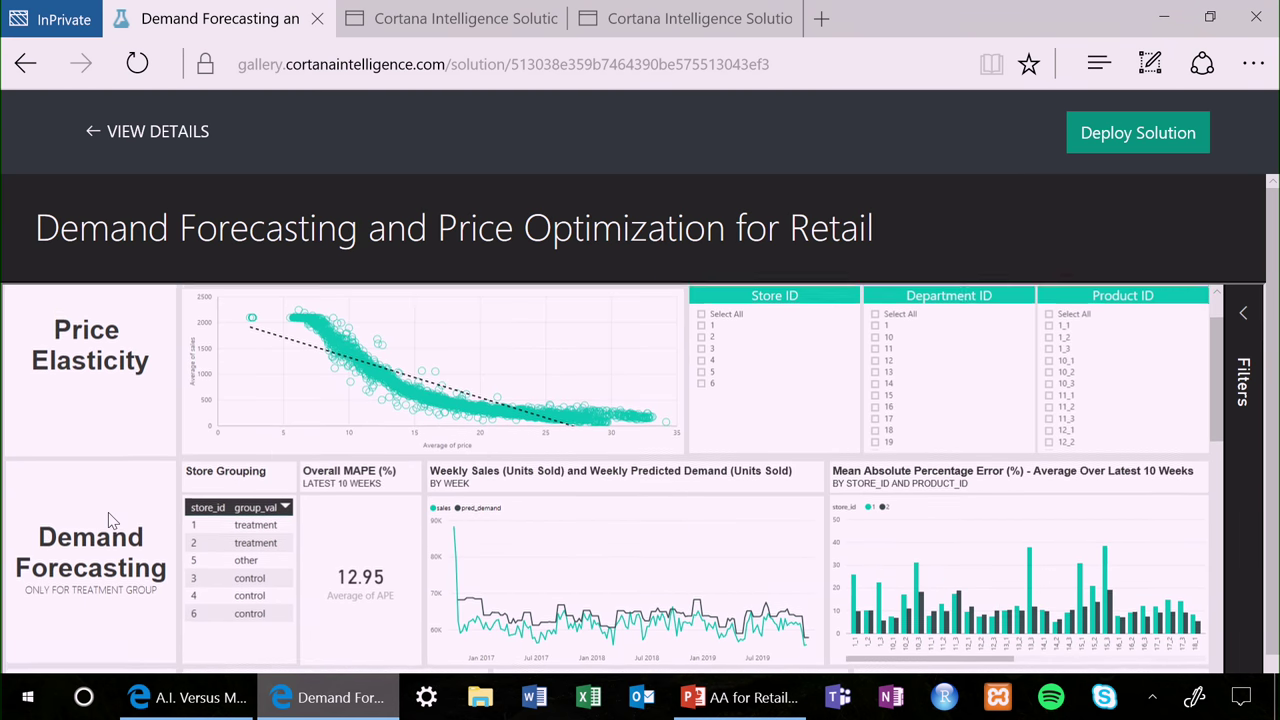
{"action": "scroll", "coordinate": [112, 520], "scroll_direction": "up", "scroll_amount": 1}
{"action": "scroll", "coordinate": [112, 520], "scroll_direction": "up", "scroll_amount": 1}
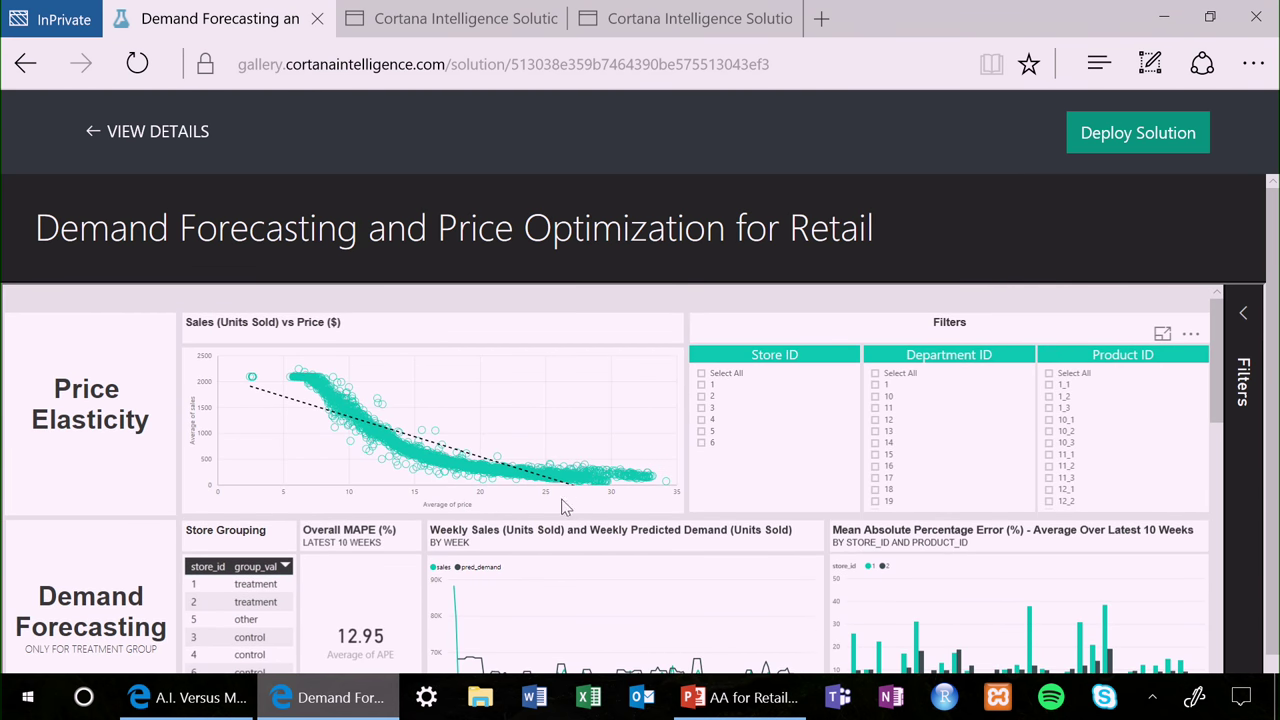
{"action": "left_click", "coordinate": [1143, 150]}
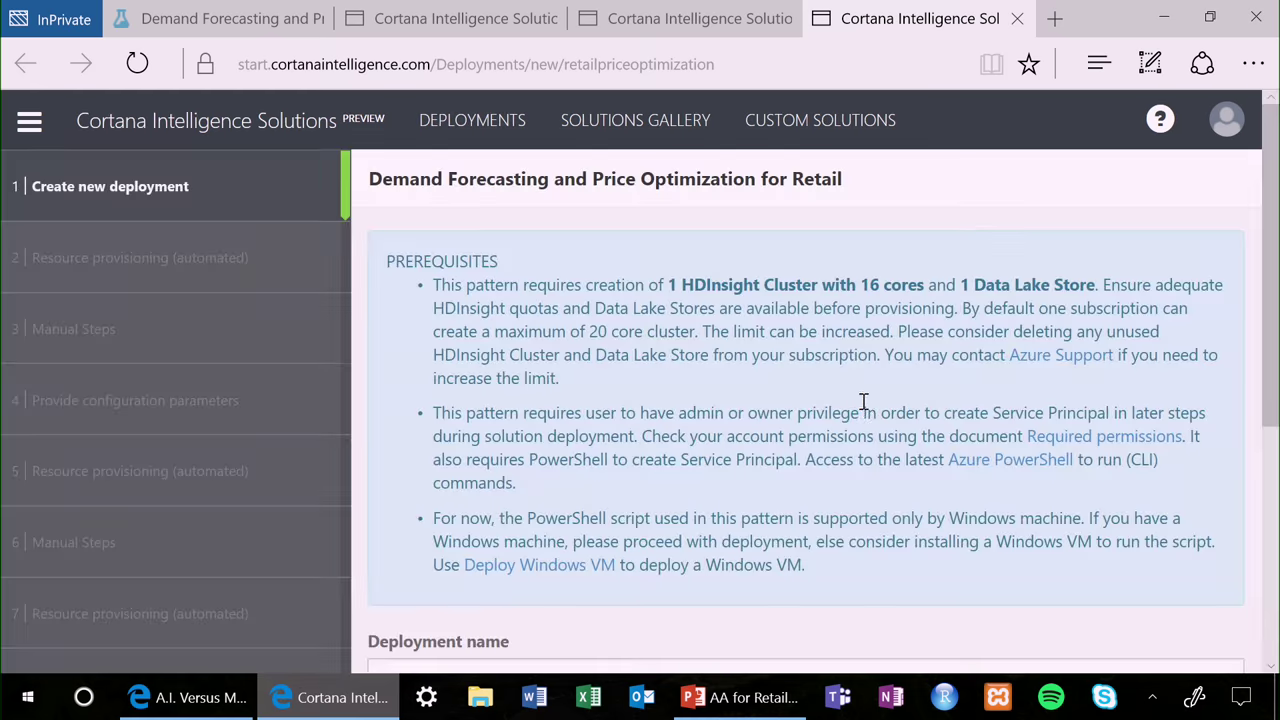
- Enter 'test' as the deployment name
{"action": "scroll", "coordinate": [865, 410], "scroll_direction": "down", "scroll_amount": 3}
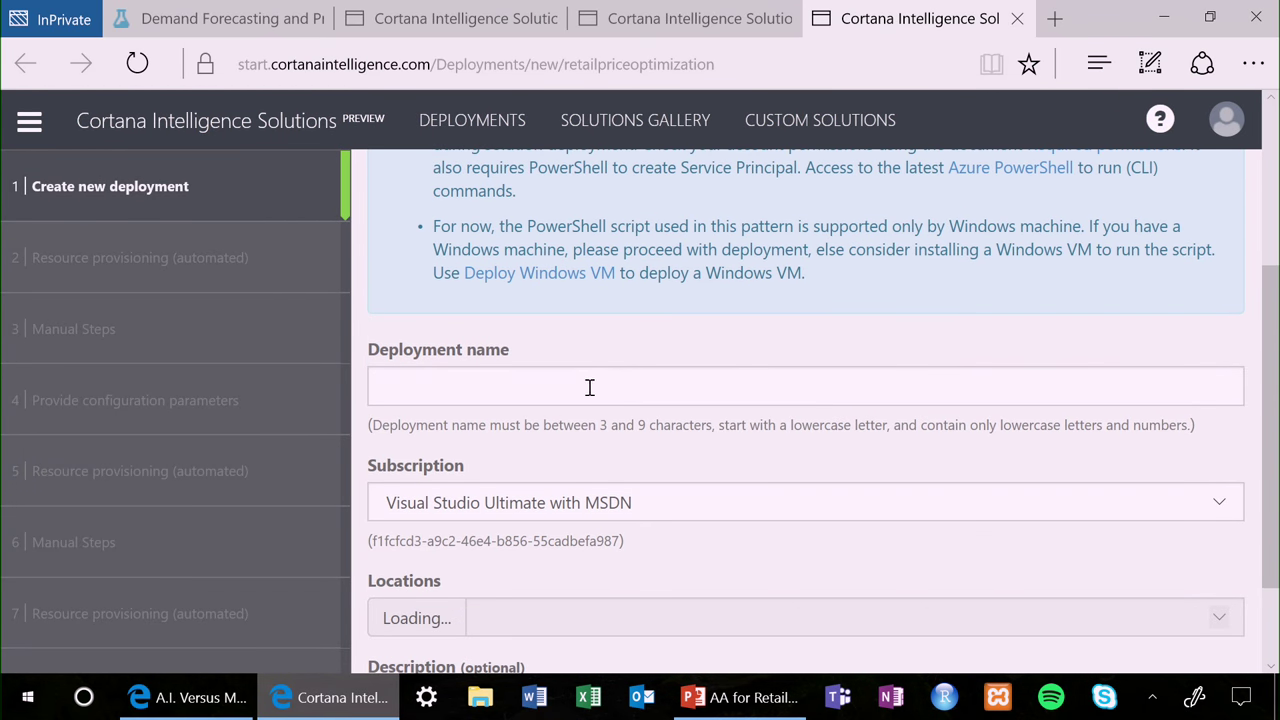
{"action": "left_click", "coordinate": [587, 388]}
{"action": "type", "text": "tes"}
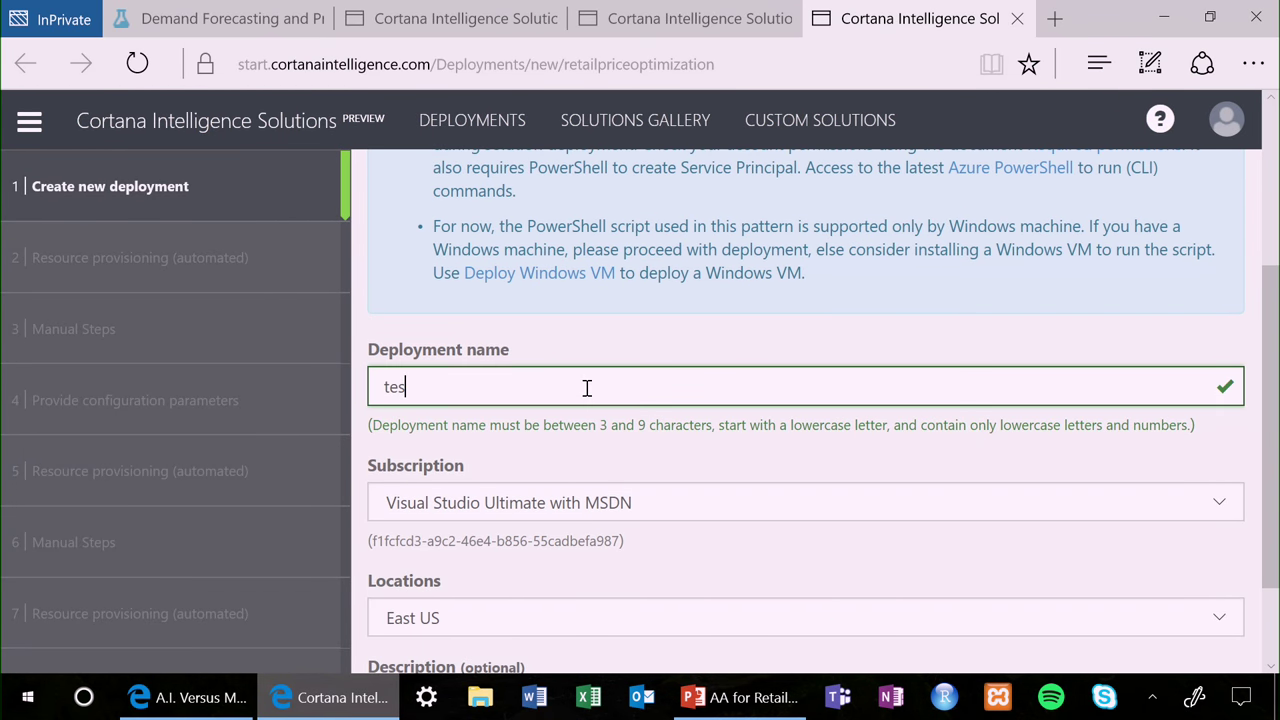
{"action": "type", "text": "t"}
{"action": "scroll", "coordinate": [587, 388], "scroll_direction": "down", "scroll_amount": 2}
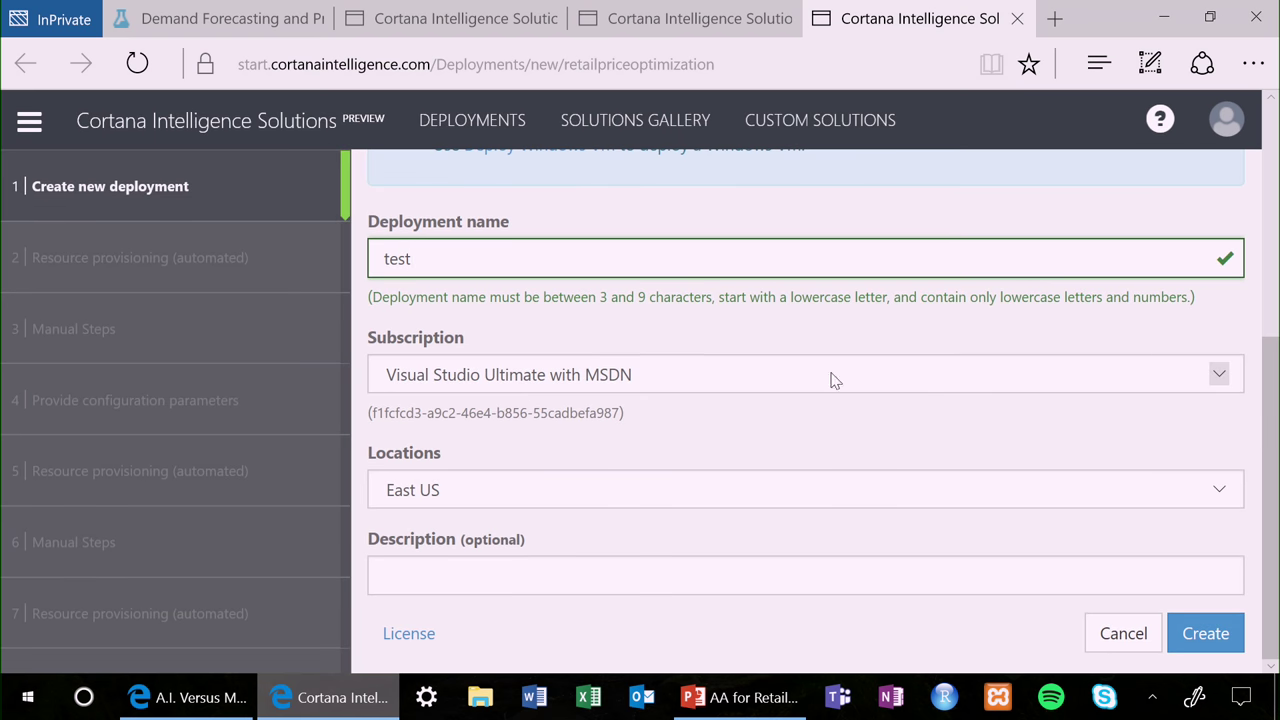
- Set the location to West Central US and create the deployment
{"action": "left_click", "coordinate": [1226, 380]}
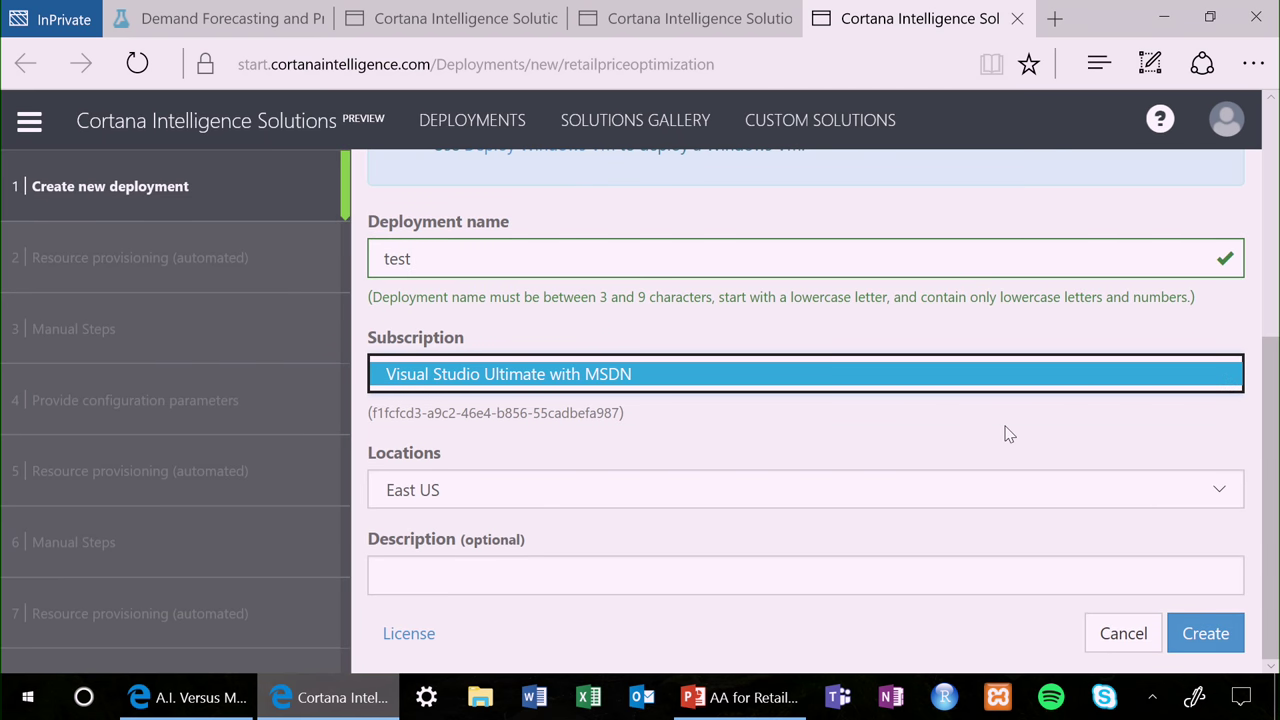
{"action": "left_click", "coordinate": [741, 500]}
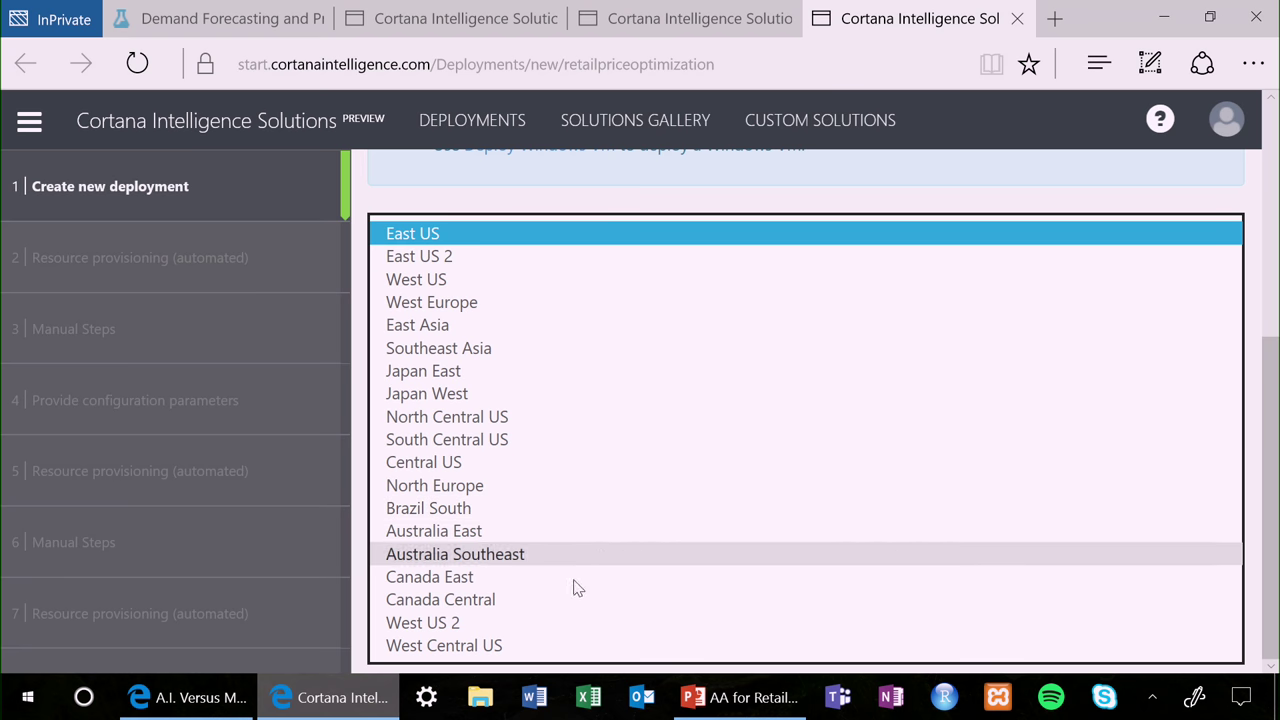
{"action": "left_click", "coordinate": [518, 470]}
{"action": "scroll", "coordinate": [591, 491], "scroll_direction": "down", "scroll_amount": 8}
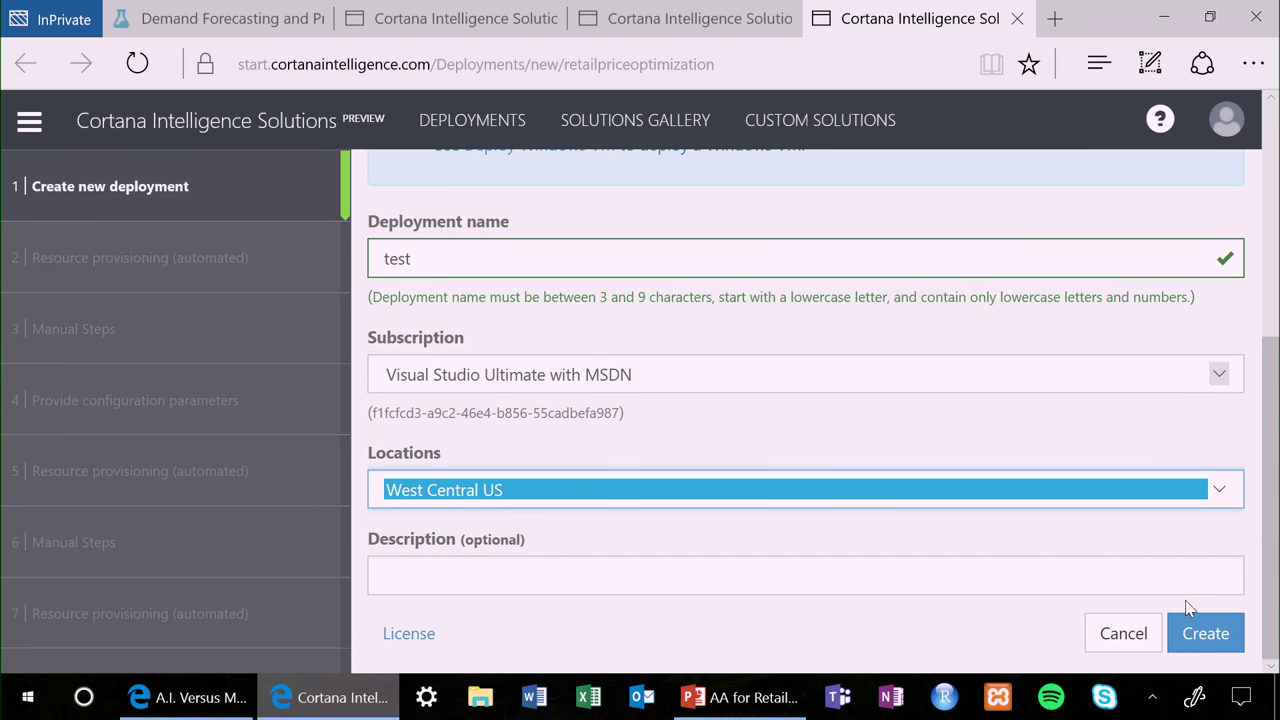
{"action": "left_click", "coordinate": [1203, 632]}
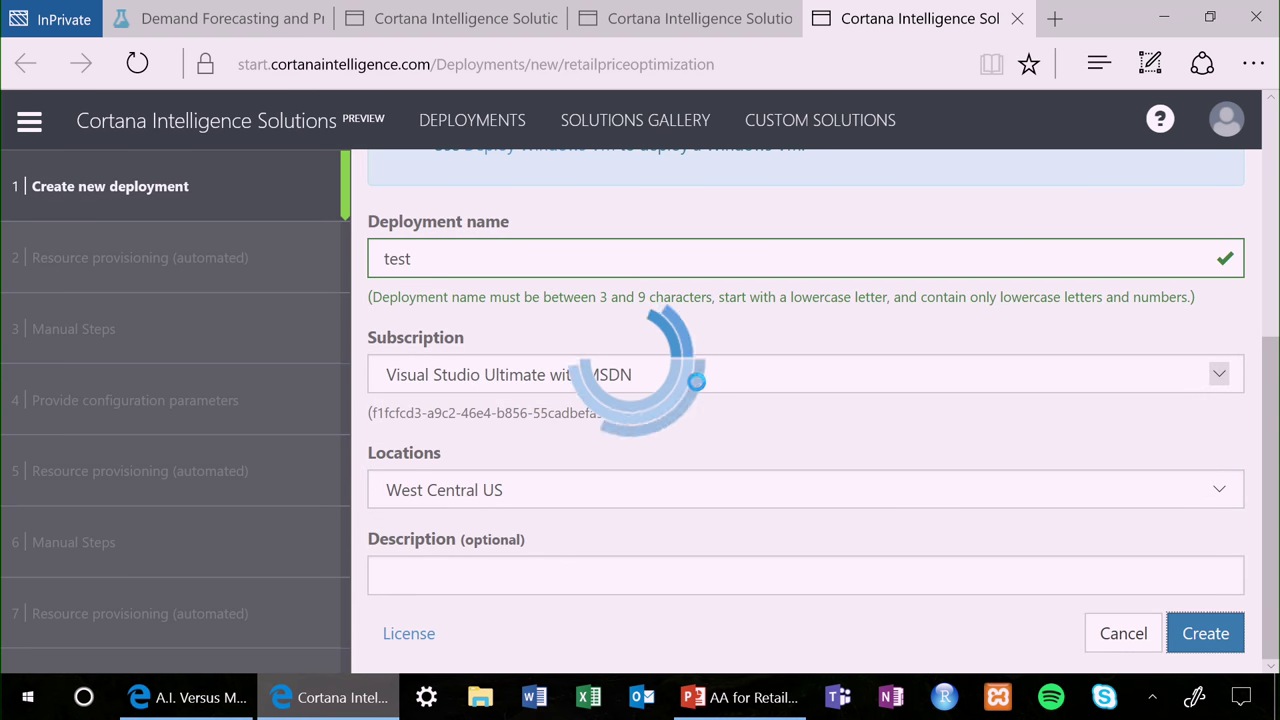